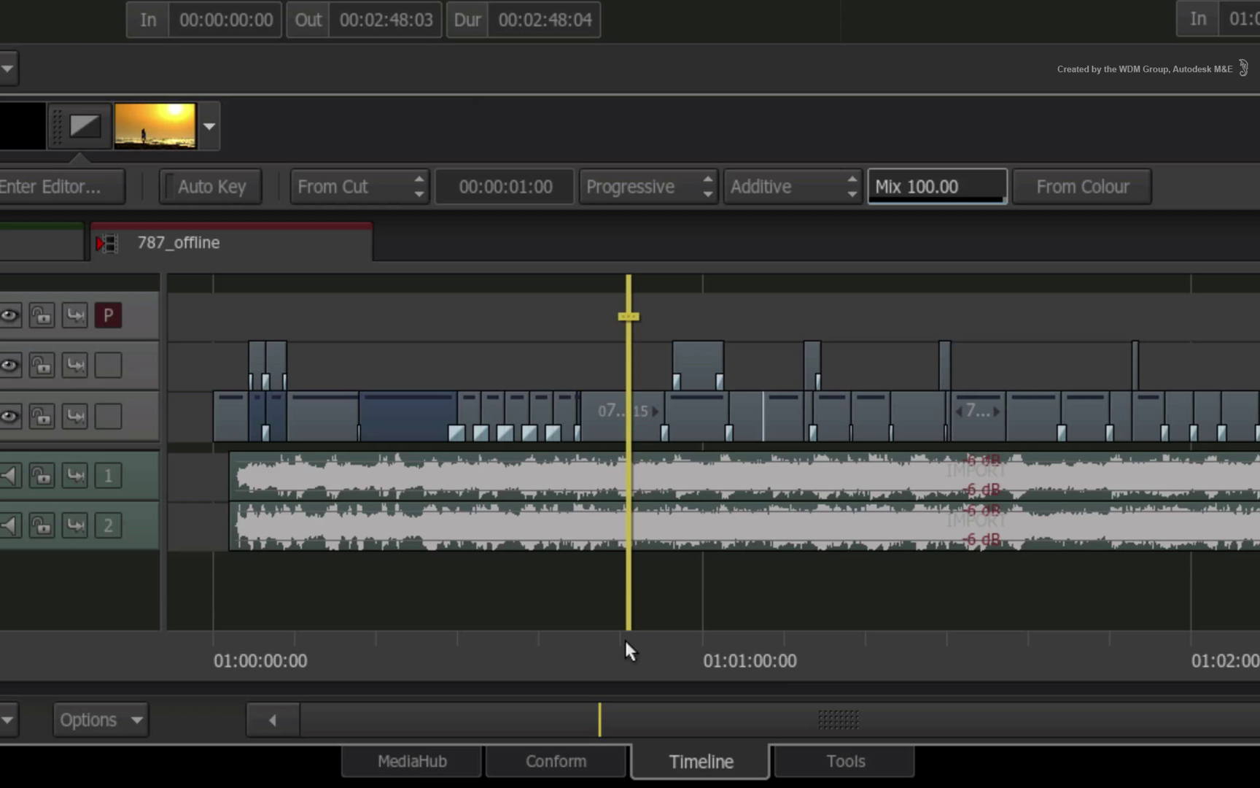
Scrub 787_offline to about 01:00:55 and bring up Find and Select in Timeline.
left_click_drag(625, 641, 620, 580)
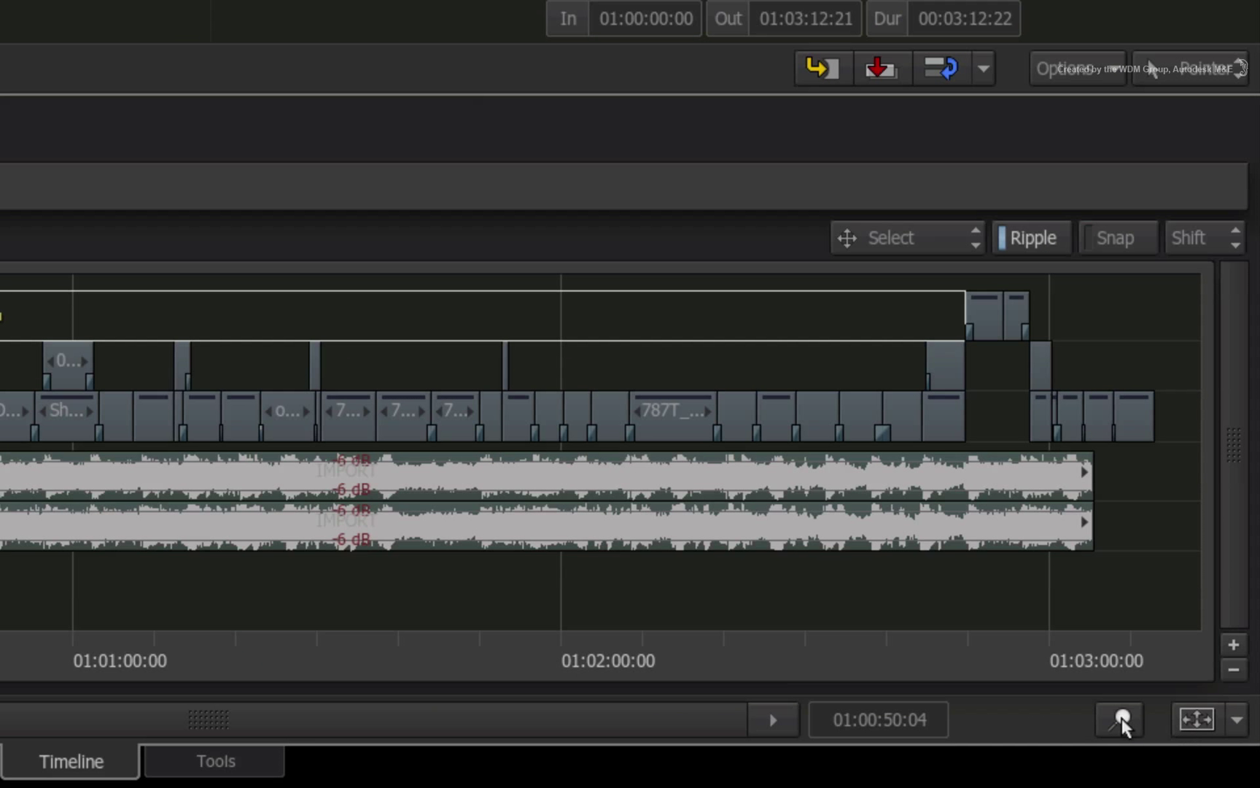
left_click(1190, 752)
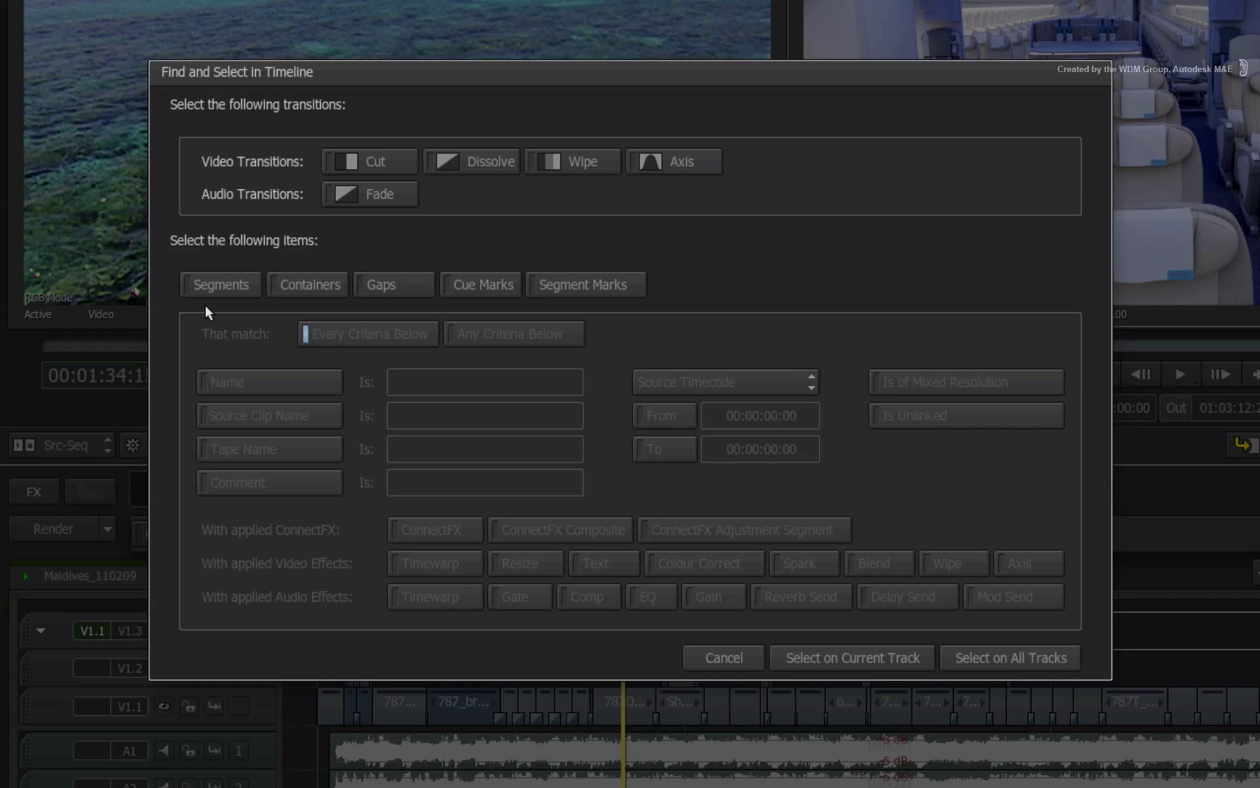
Select all segments named 'ocean' on every track using the Name criterion.
left_click(228, 285)
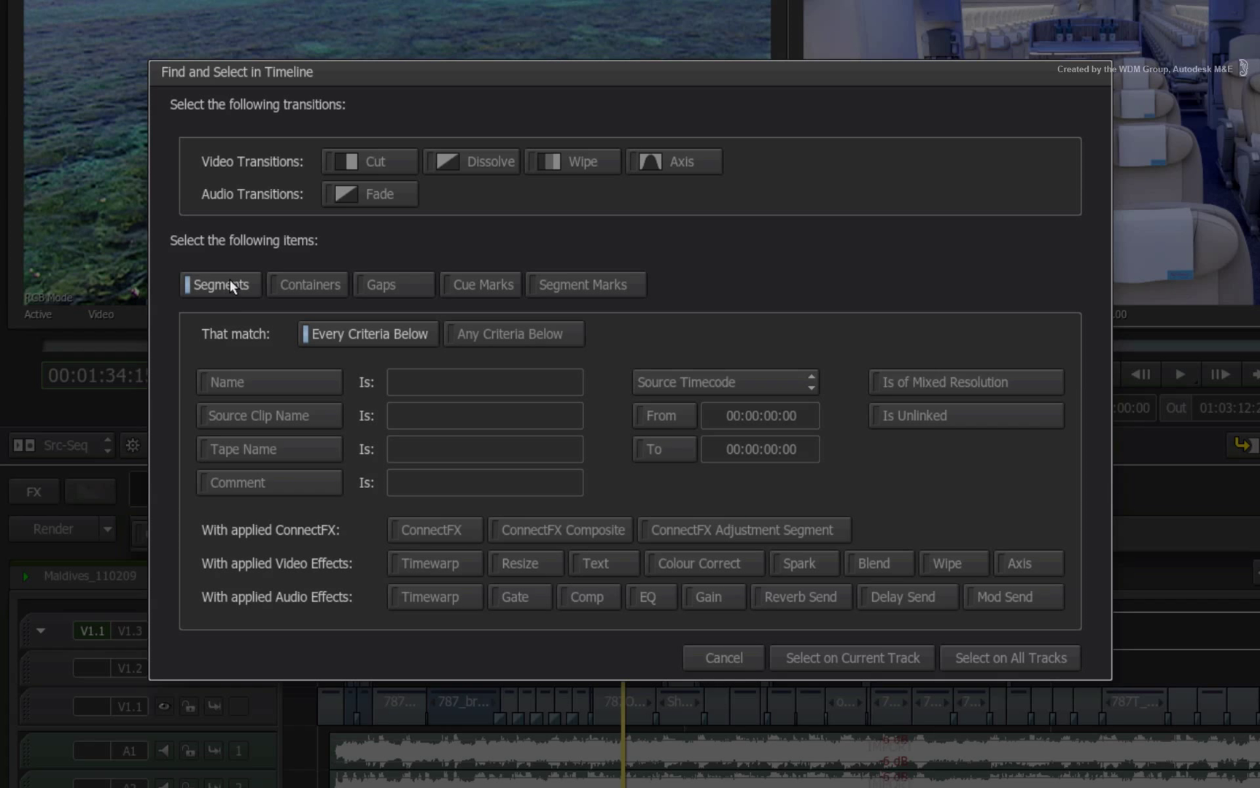
left_click(259, 377)
left_click(443, 377)
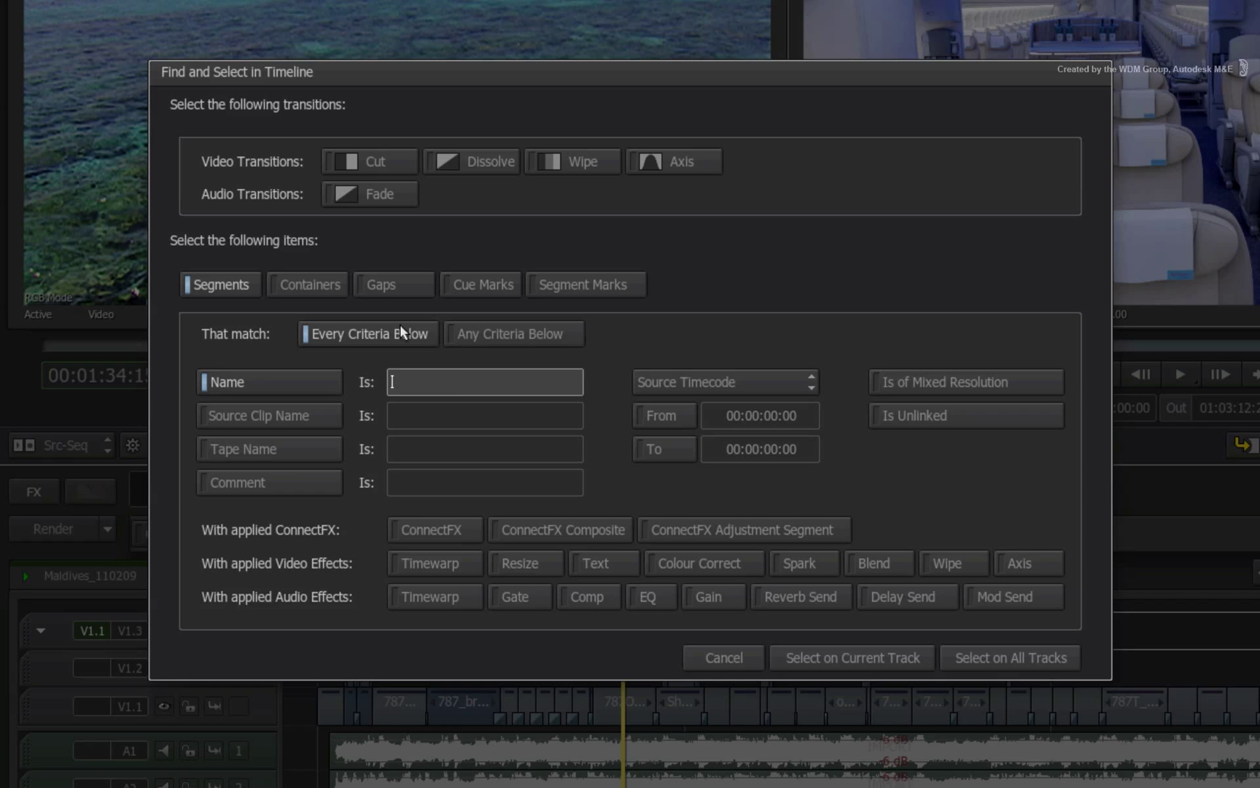
type("ocean")
left_click(1014, 655)
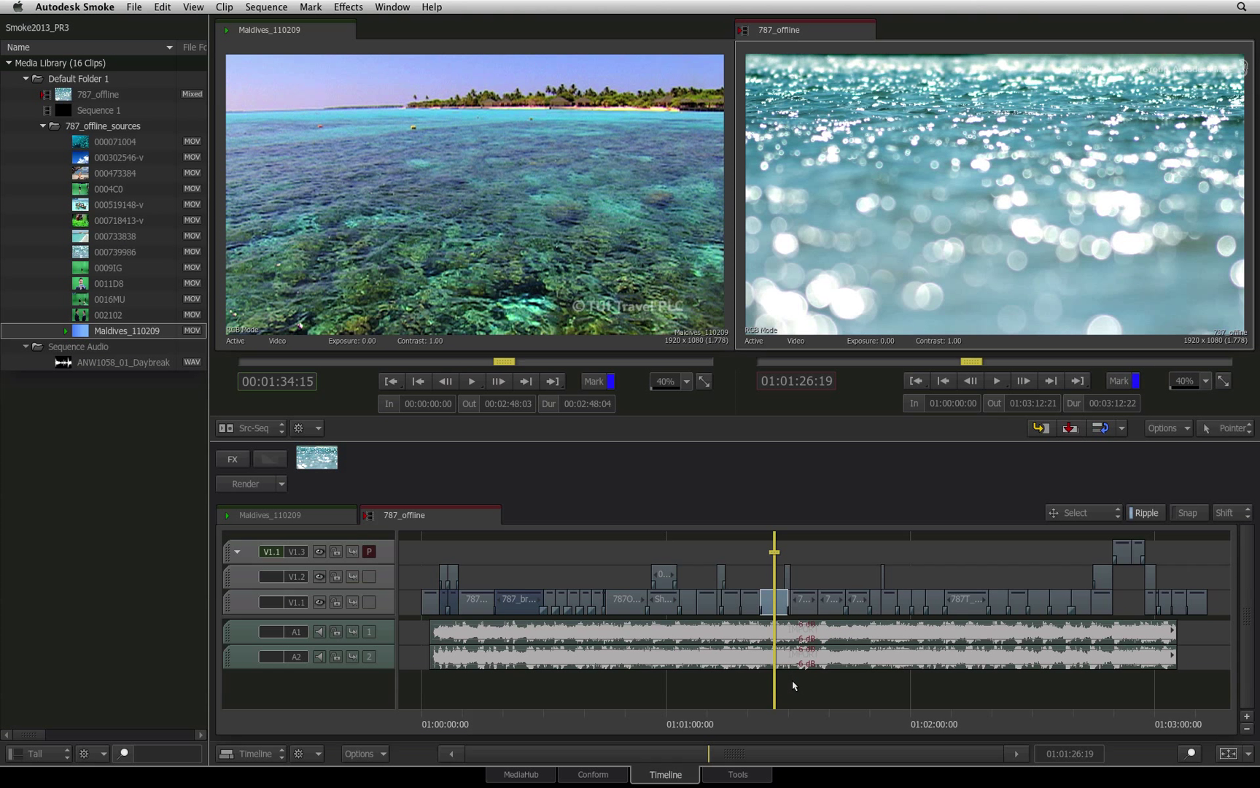
Clear the selection, swap the Name criterion for Colour Correct, and select matches on all tracks.
left_click(788, 690)
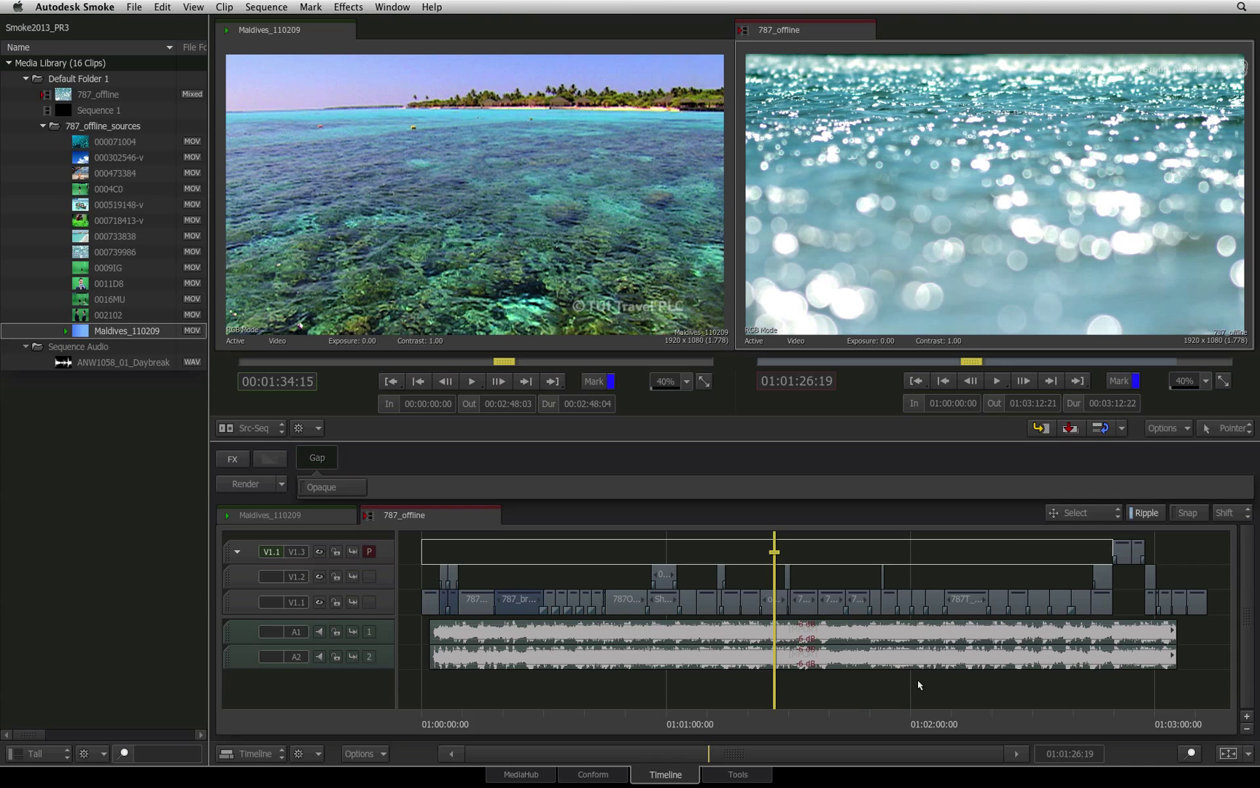
left_click(1193, 754)
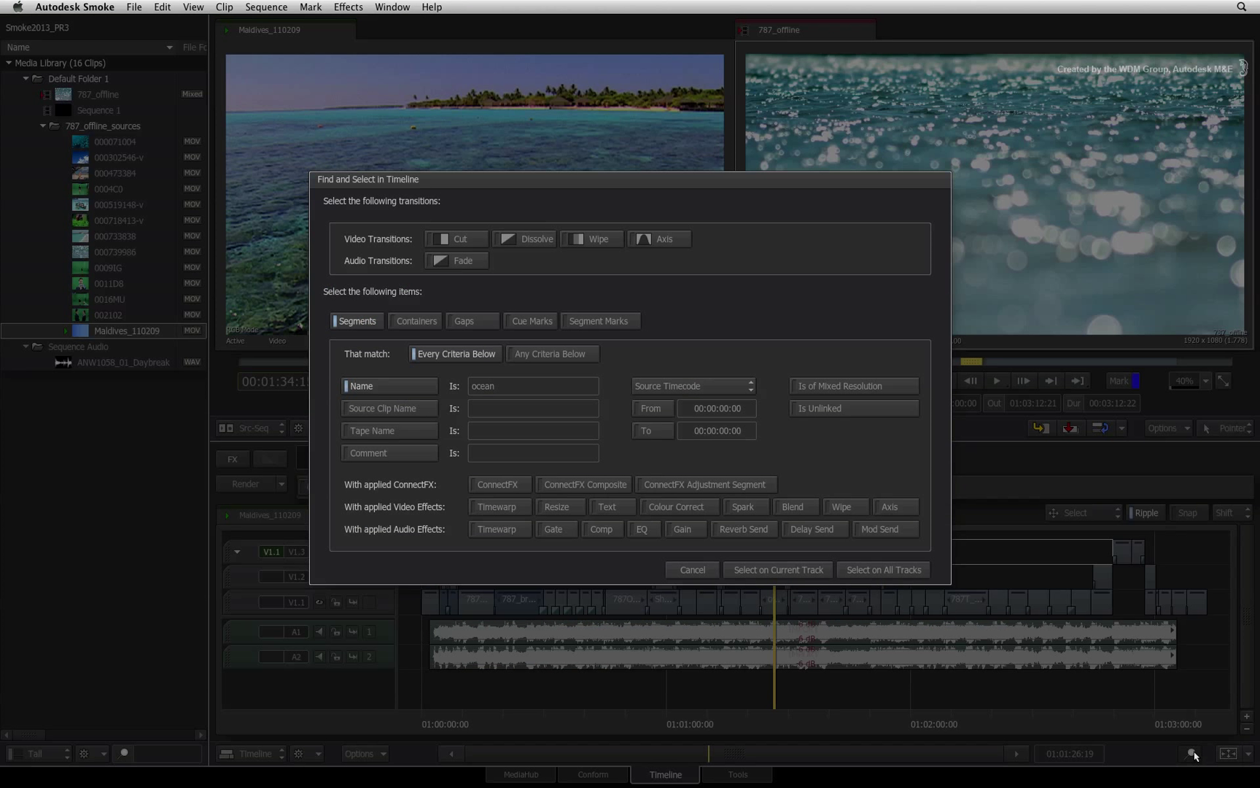
left_click(419, 390)
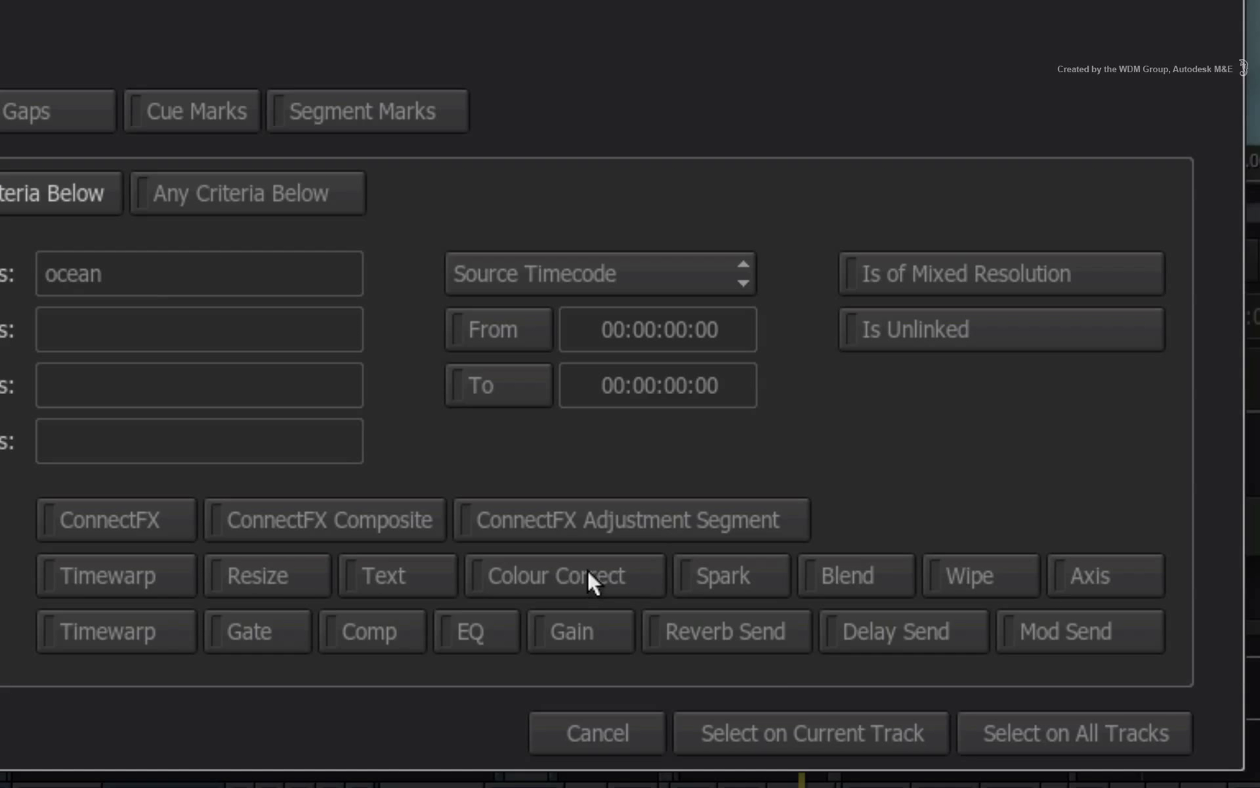
left_click(587, 573)
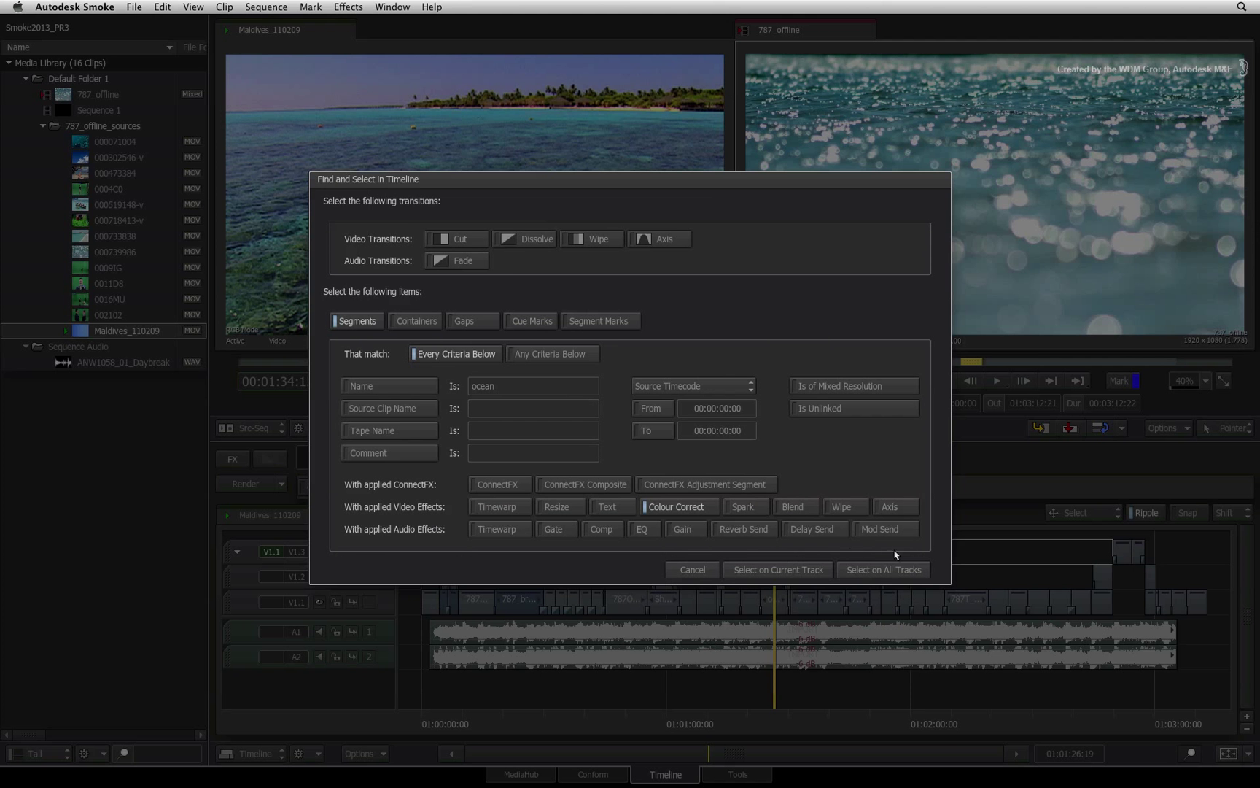
left_click(1075, 733)
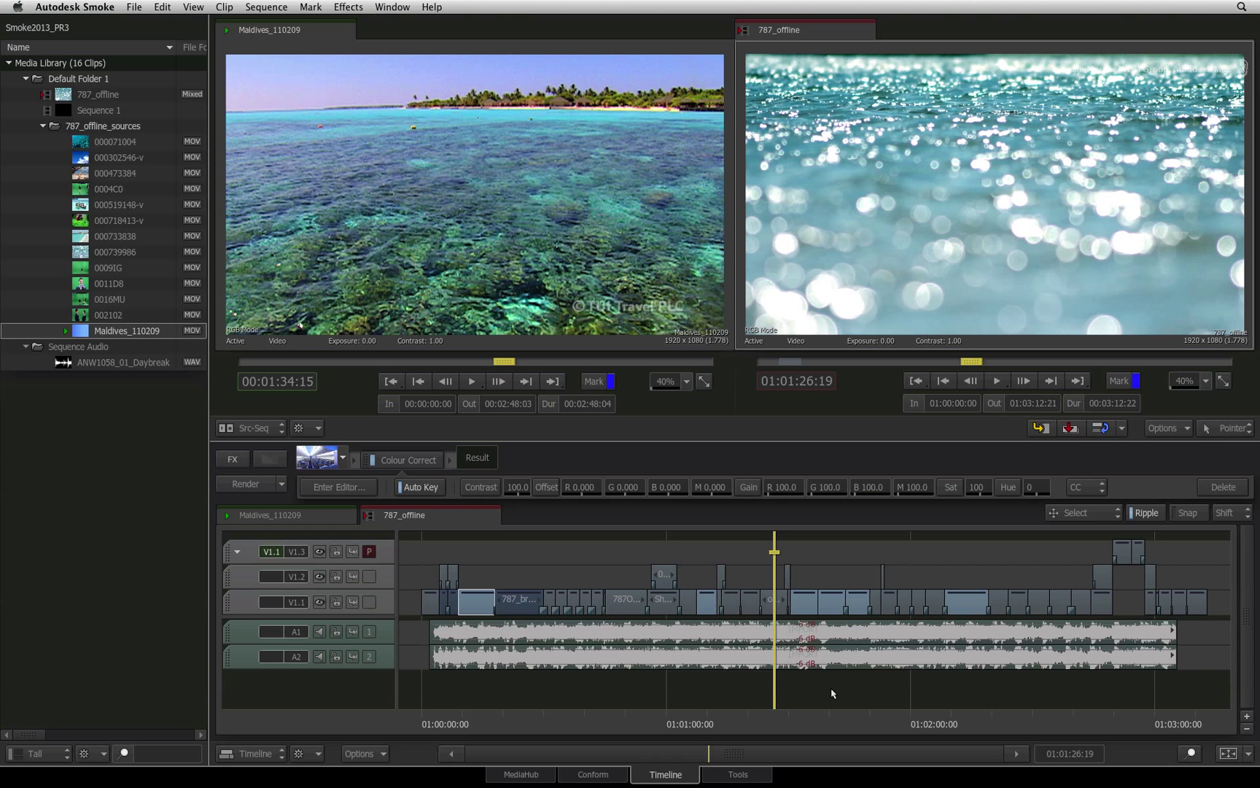
Reopen Find and Select with Cmd+F and toggle the Name, Source Clip Name and Tape Name criteria.
key("super+f")
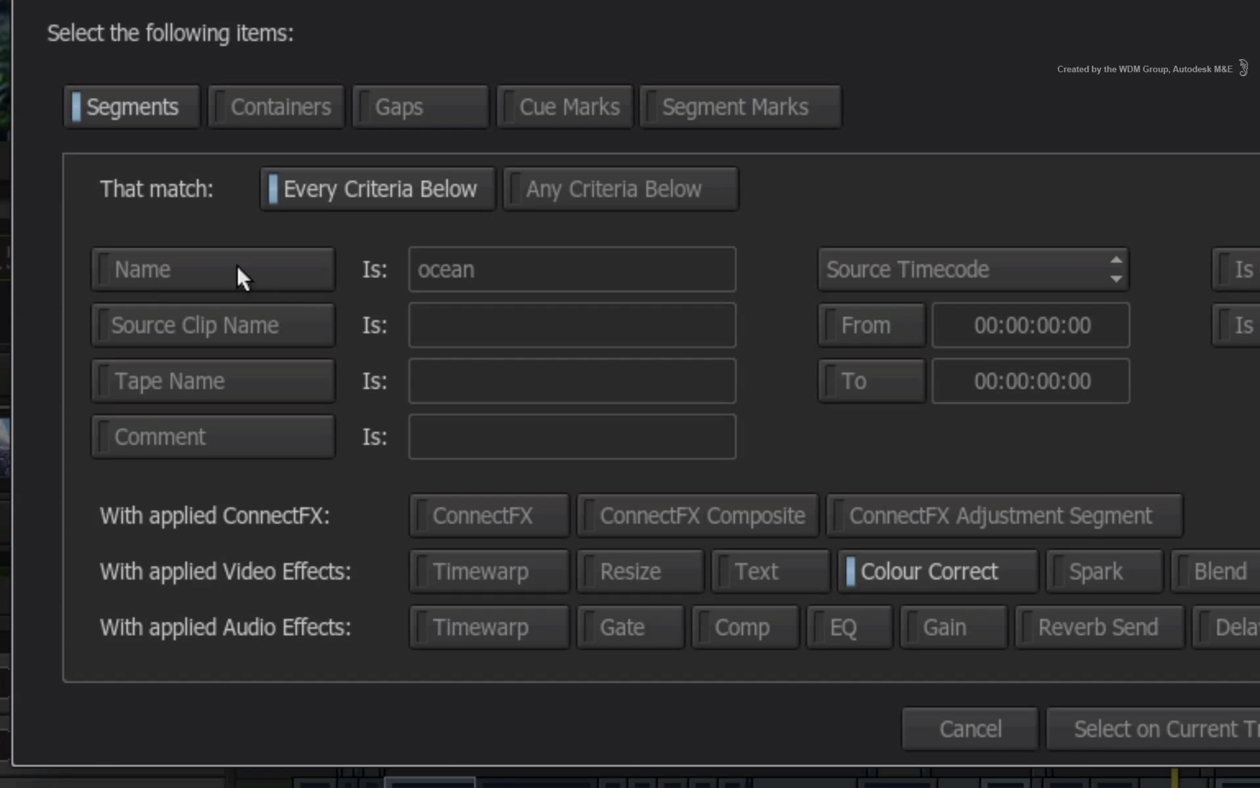
left_click(399, 383)
left_click(397, 403)
left_click(230, 381)
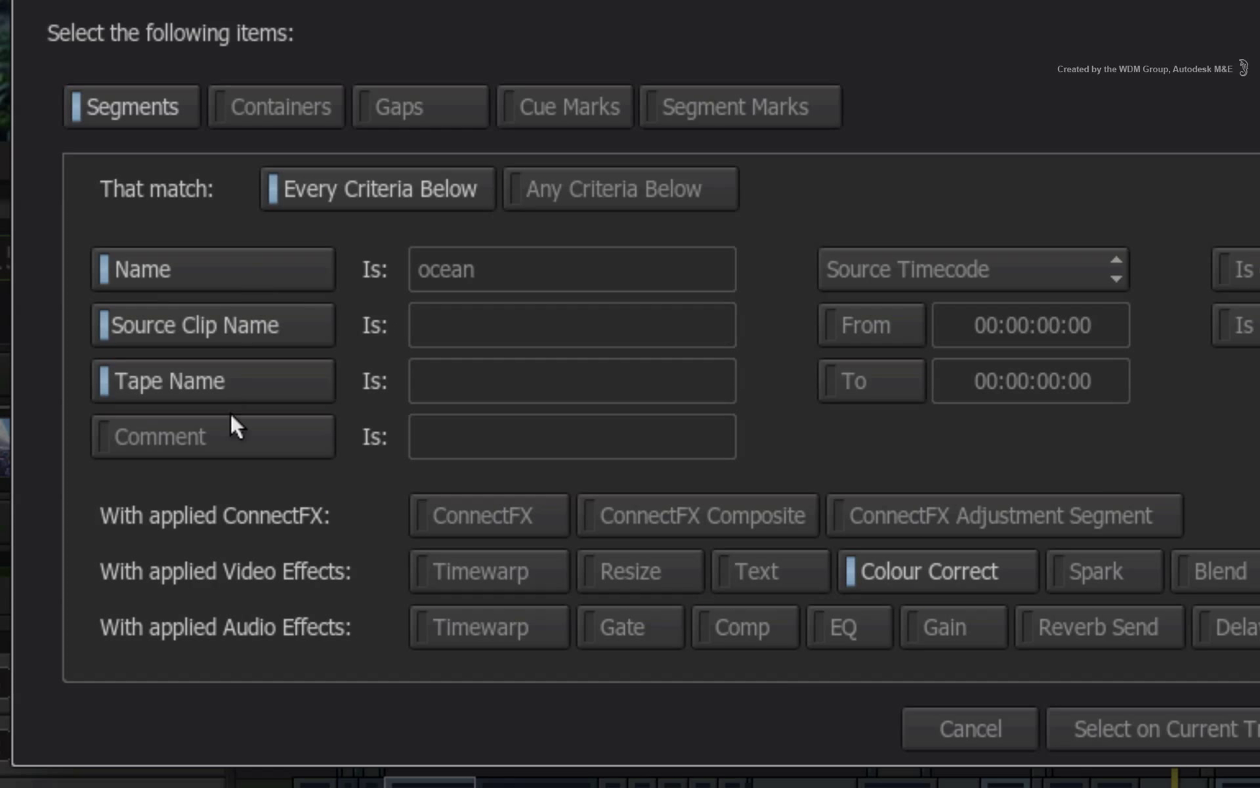
left_click(234, 378)
left_click(238, 325)
left_click(236, 264)
left_click(234, 330)
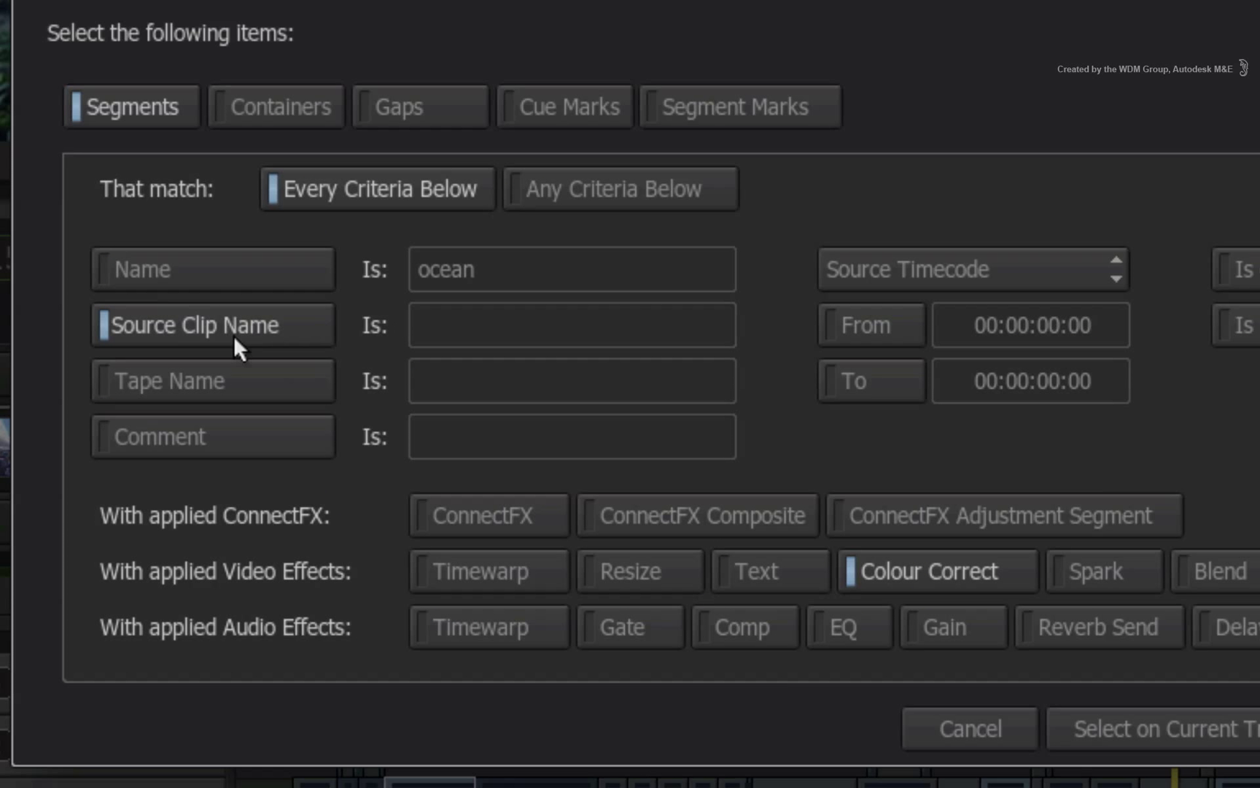
Clear the Resize, Text, Colour Correct and Source Clip Name filters; try Any, then Every Criteria.
left_click(649, 583)
left_click(755, 573)
left_click(911, 573)
left_click(758, 574)
left_click(616, 583)
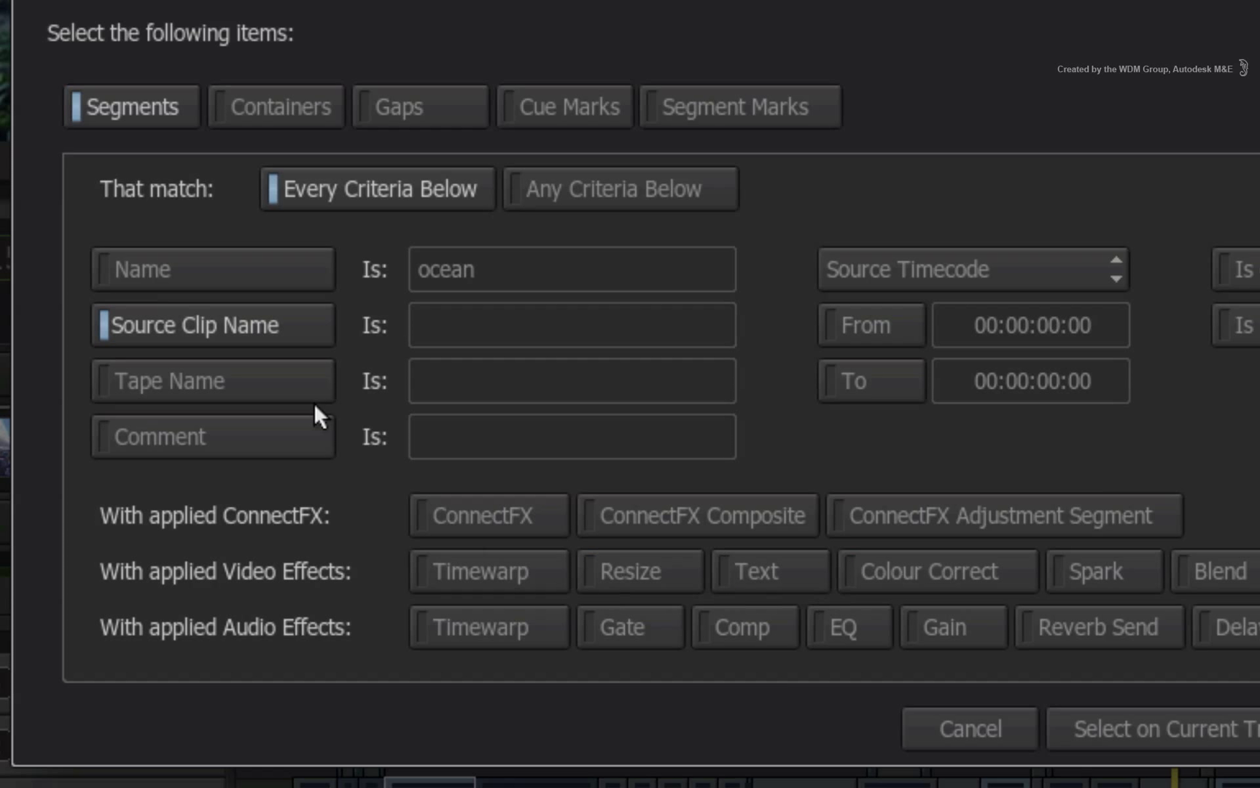
left_click(195, 328)
left_click(584, 200)
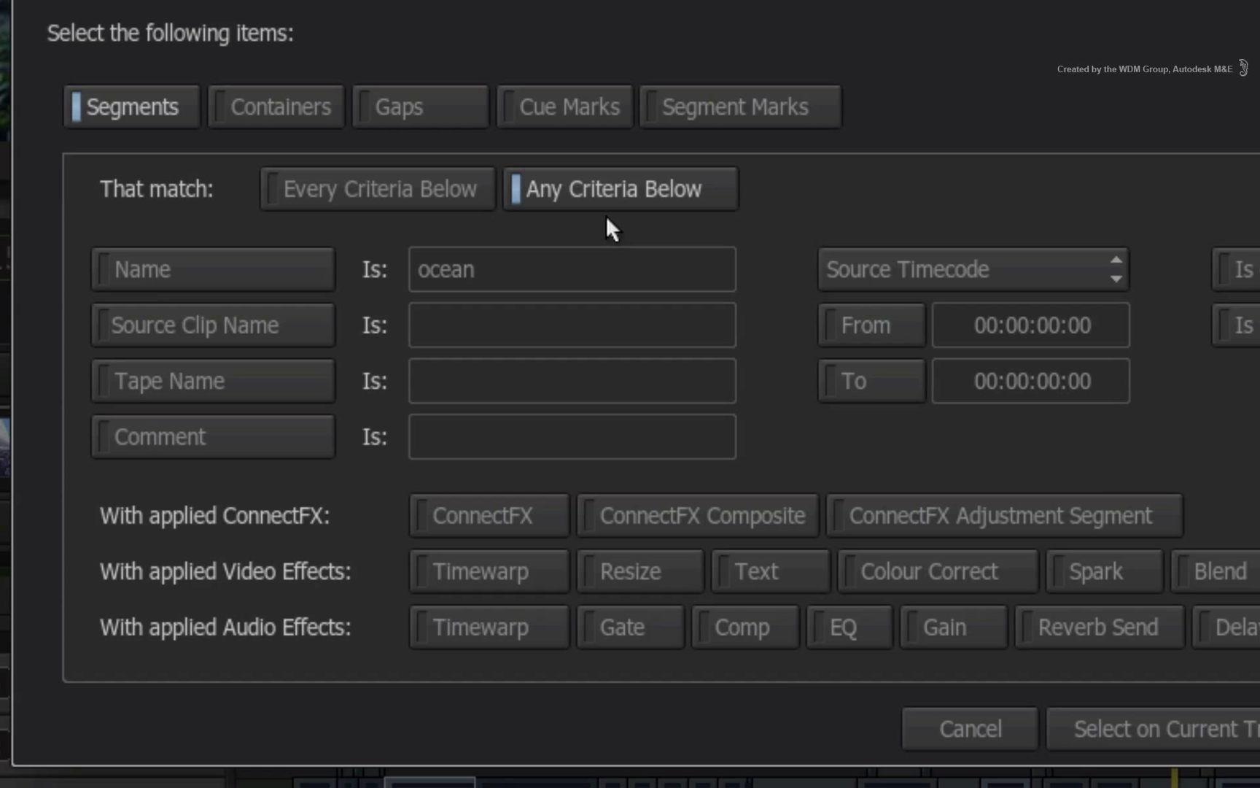
left_click(364, 190)
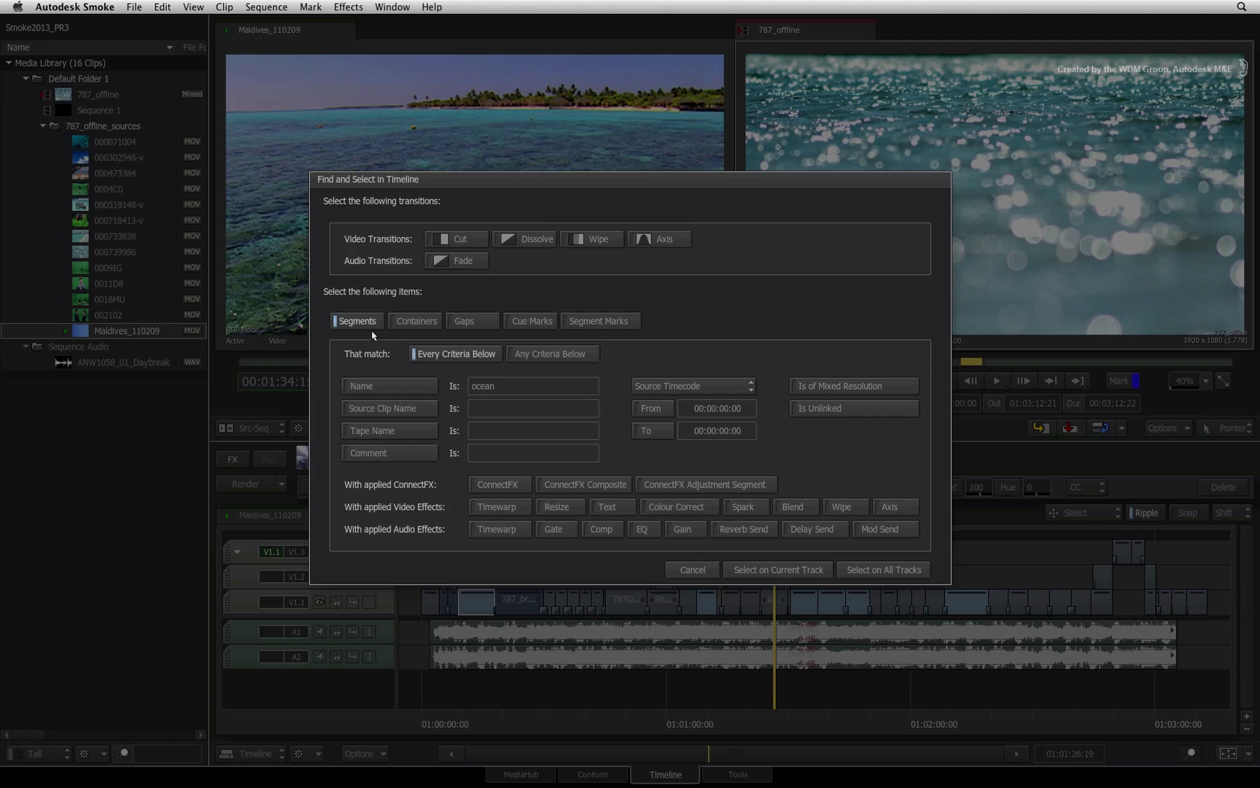
Select all dissolve transitions on every track, then pick the empty span on track V1.3.
left_click(140, 104)
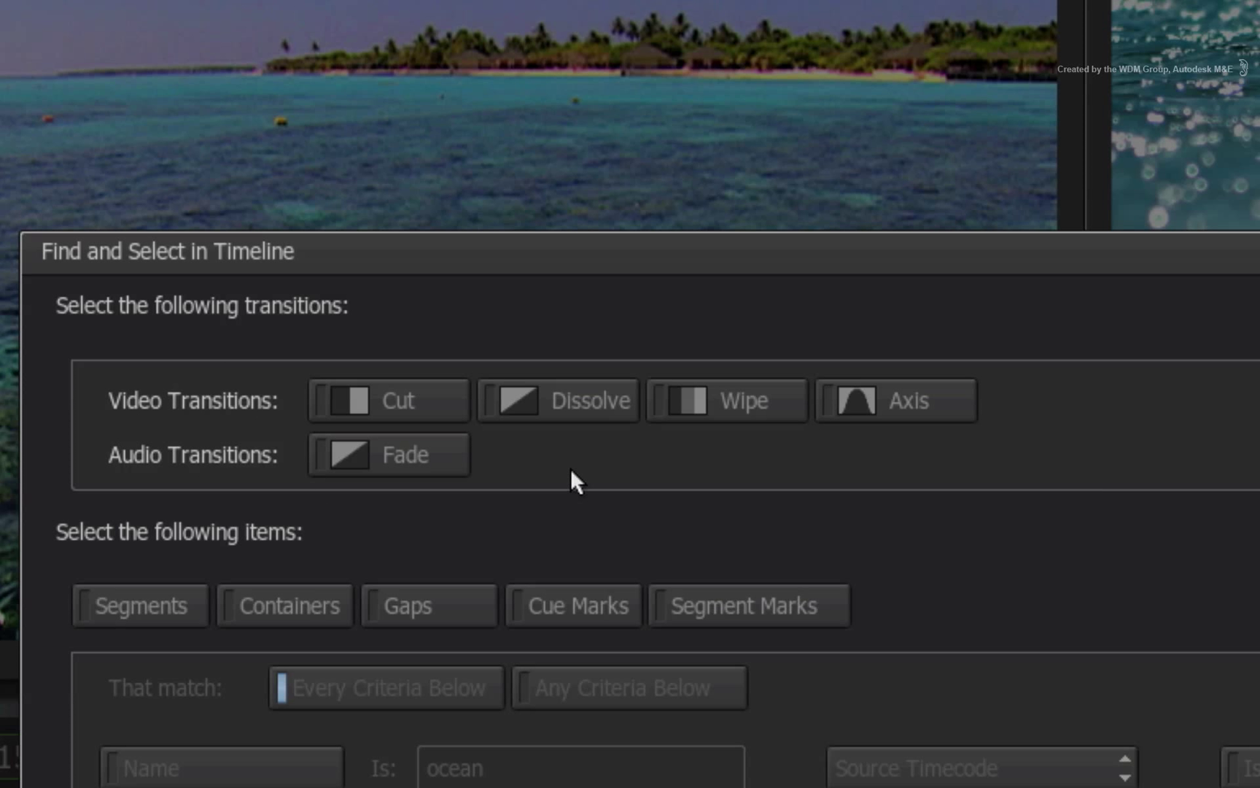
left_click(578, 402)
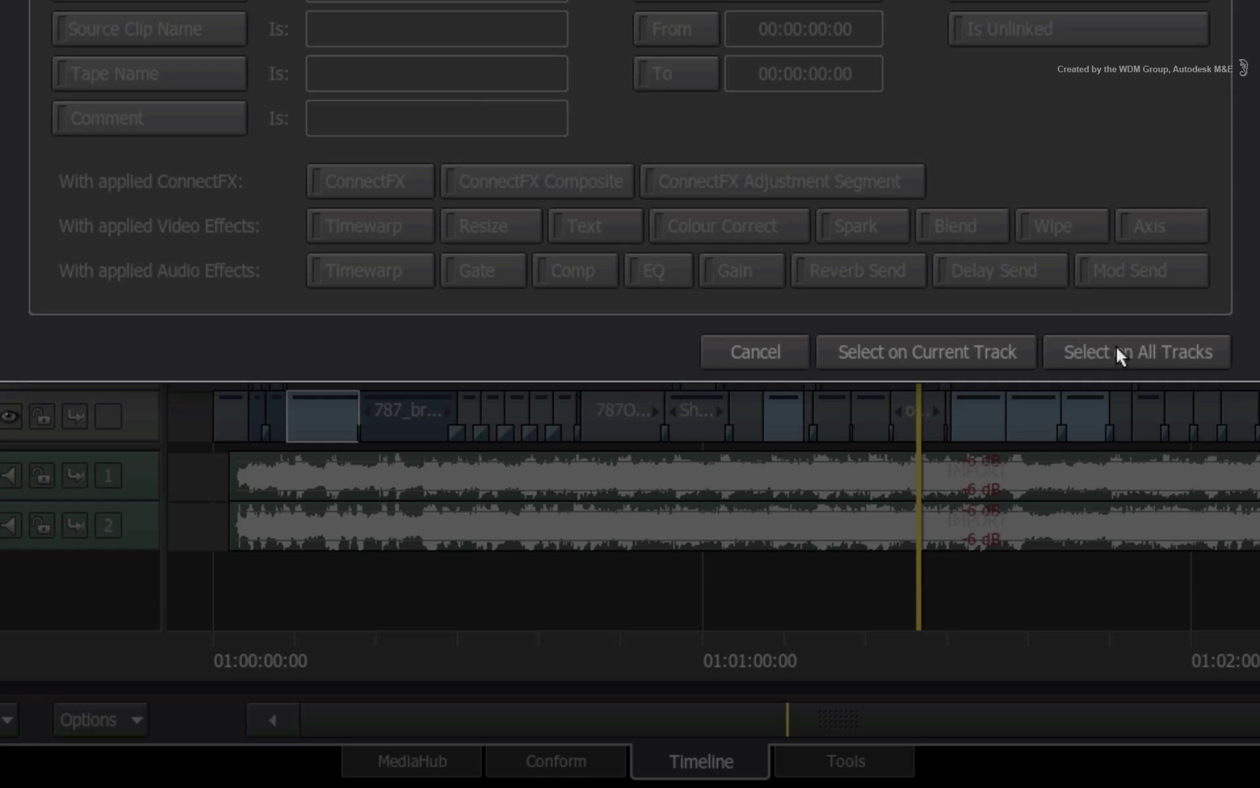
left_click(1117, 349)
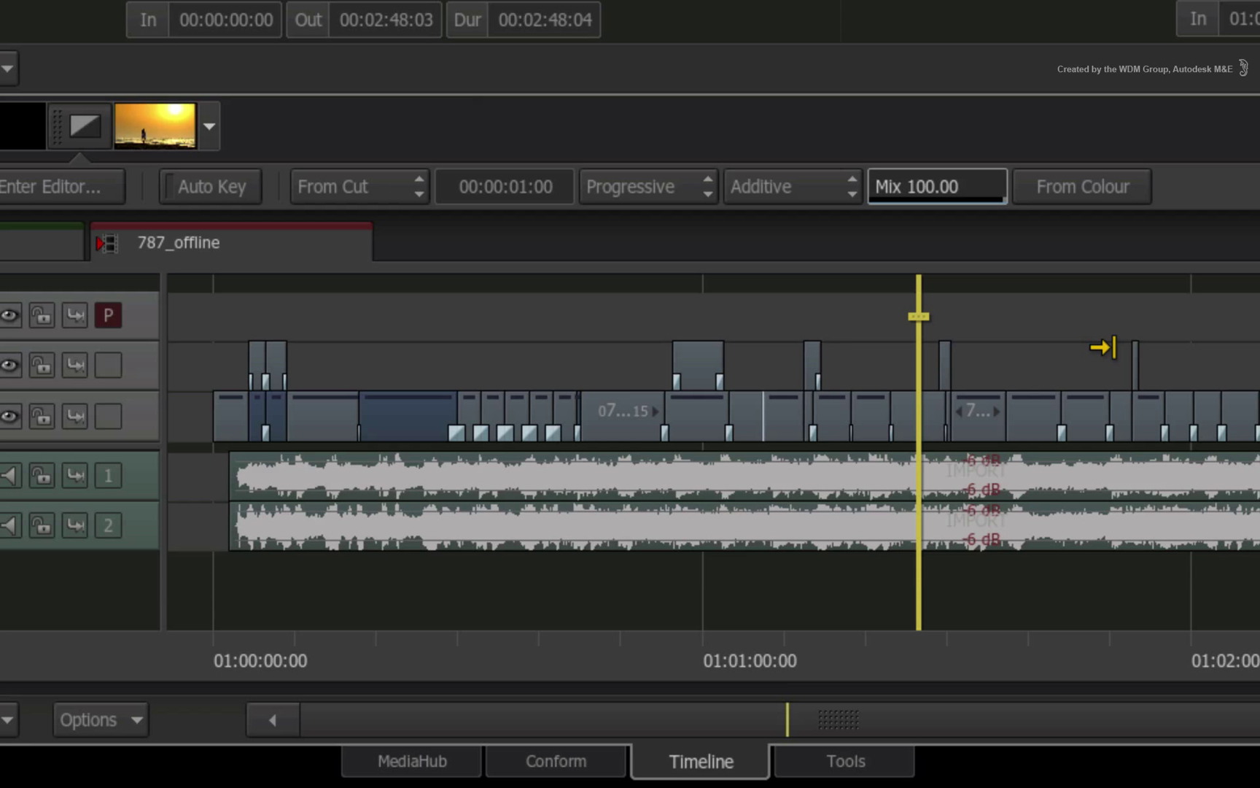
left_click(1031, 301)
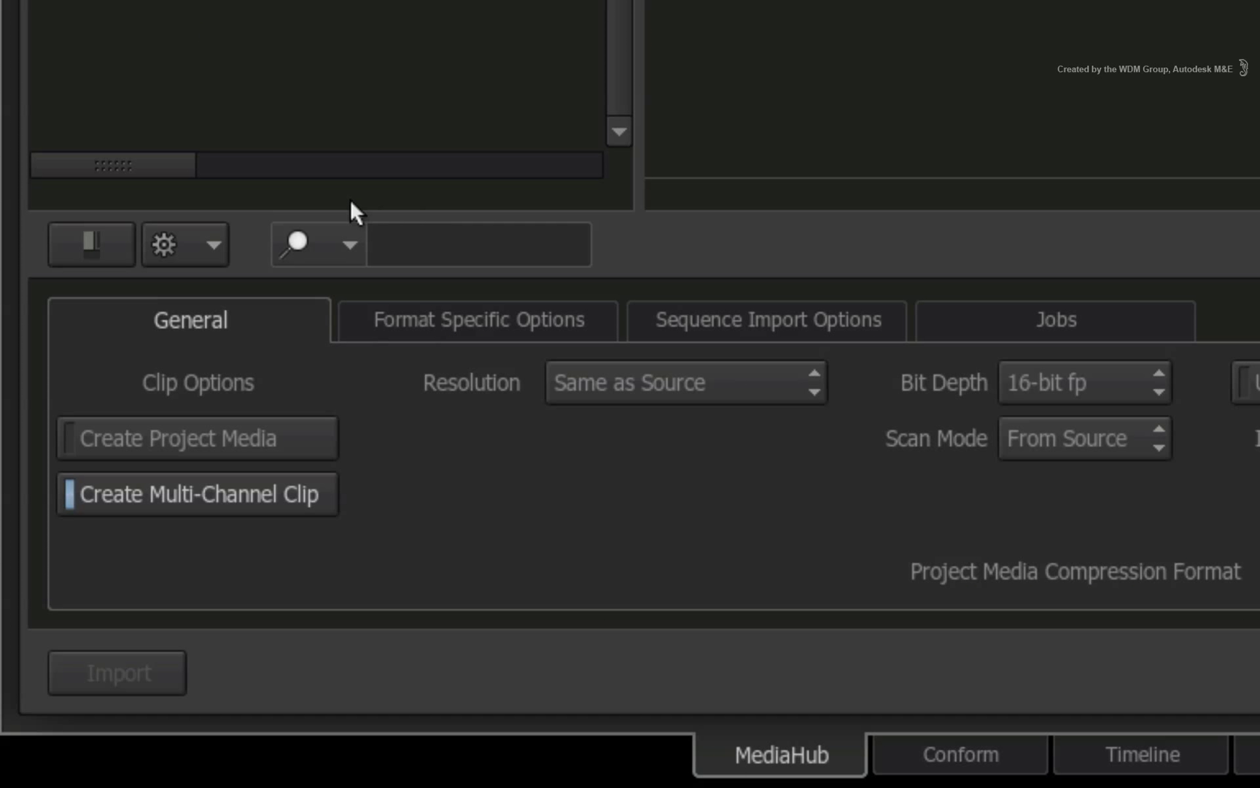
View the MediaHub search options (Find in 'StorageMedia', Scan Subdirectories), then dismiss them.
left_click(350, 244)
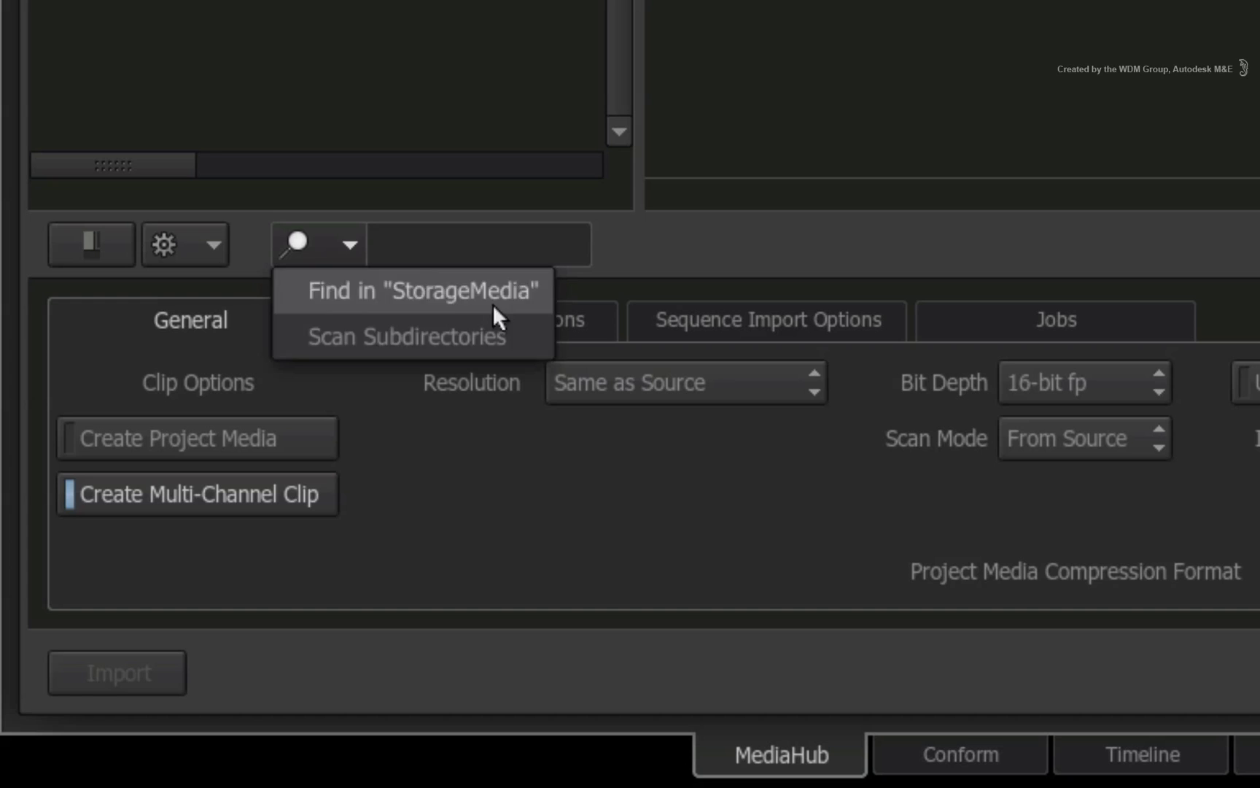
left_click(481, 229)
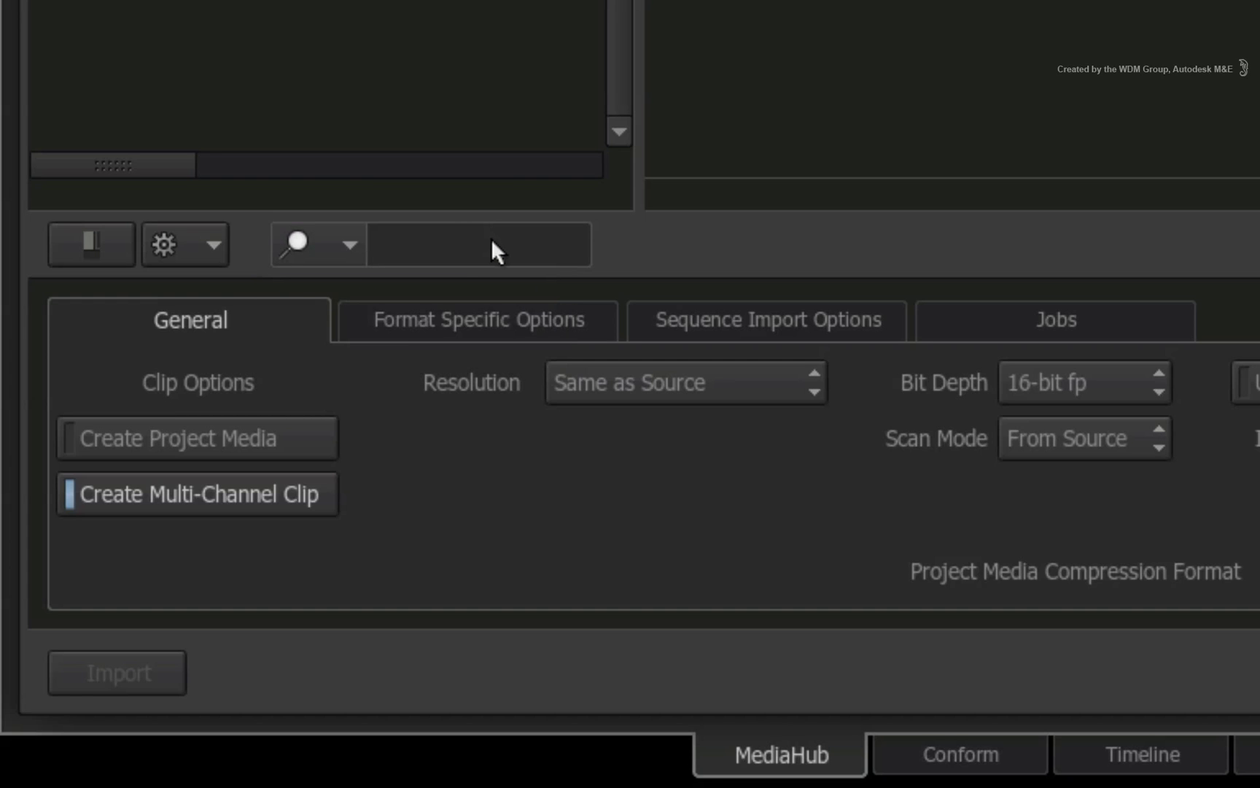